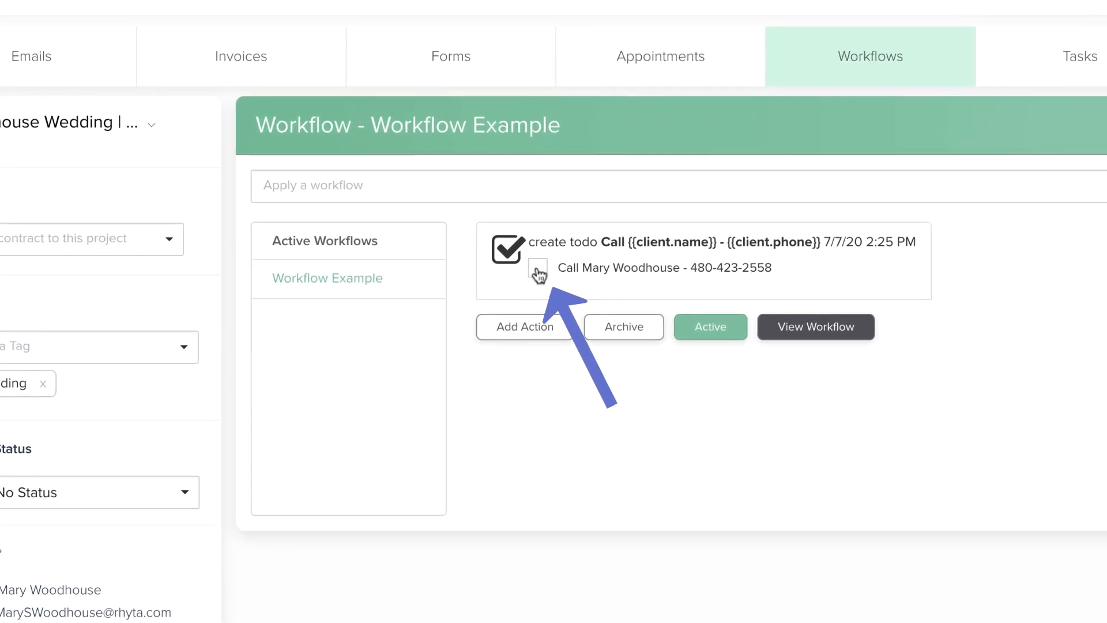
Mark the call to-do in the project's Workflow Example as complete.
{"action": "left_click", "coordinate": [537, 268]}
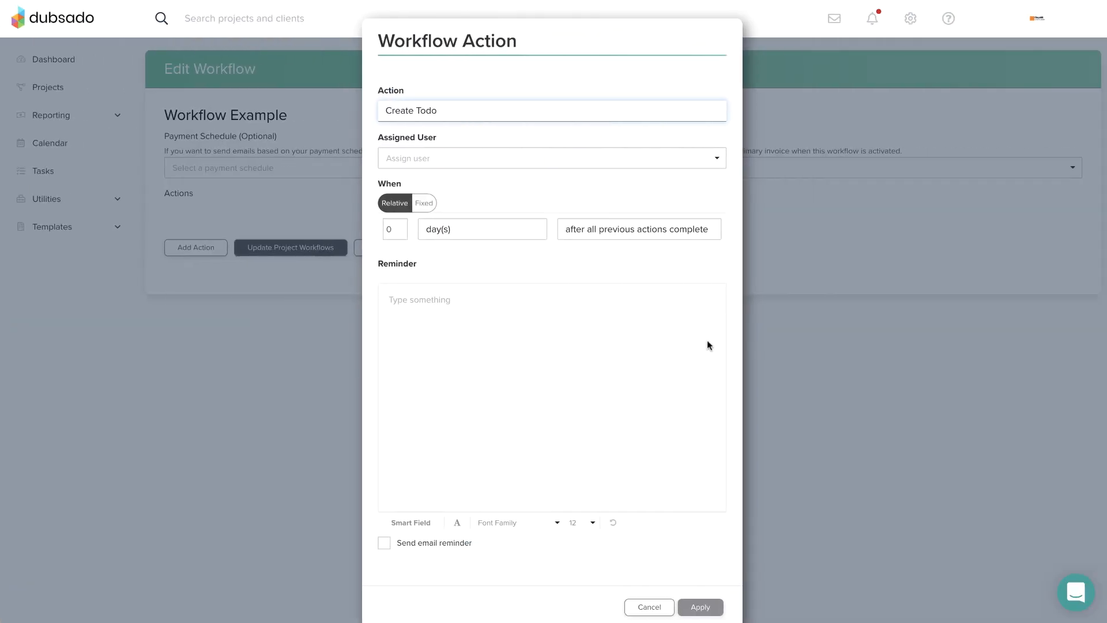
Write the to-do reminder as "Call {{client.name}} - {{client.phone}}", inserting the client name and phone as smart fields.
{"action": "left_click", "coordinate": [573, 310]}
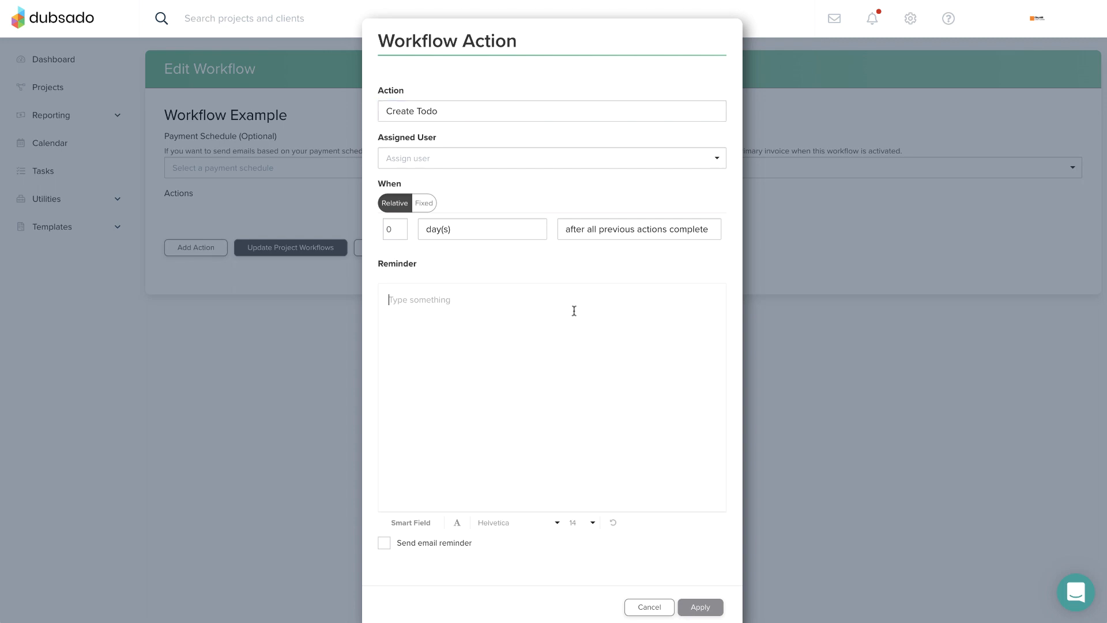
{"action": "type", "text": "Call"}
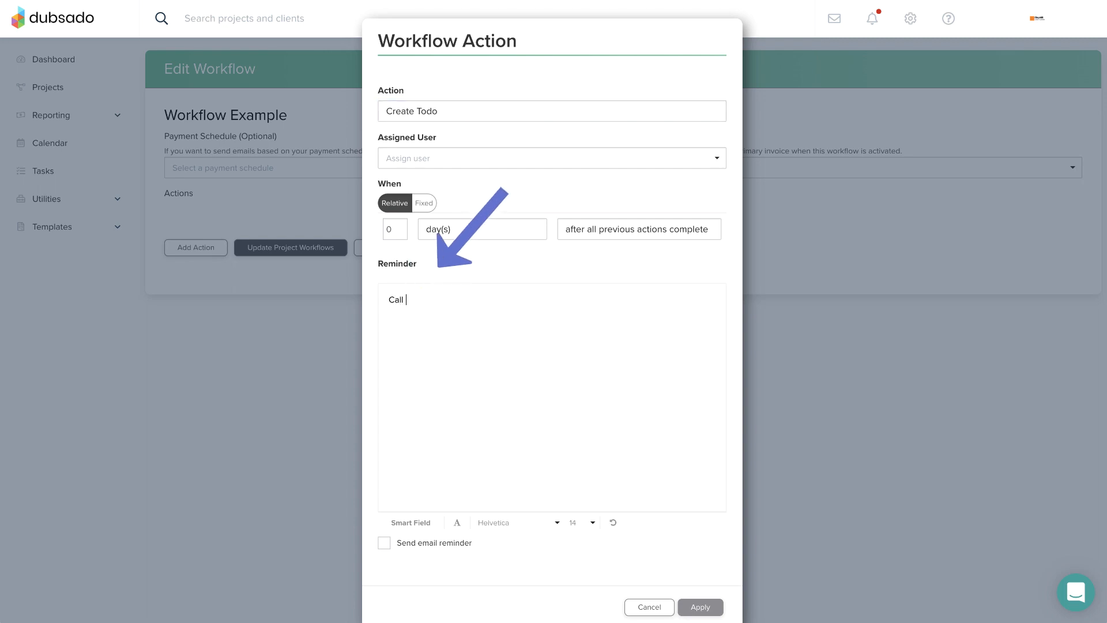
{"action": "left_click", "coordinate": [413, 522]}
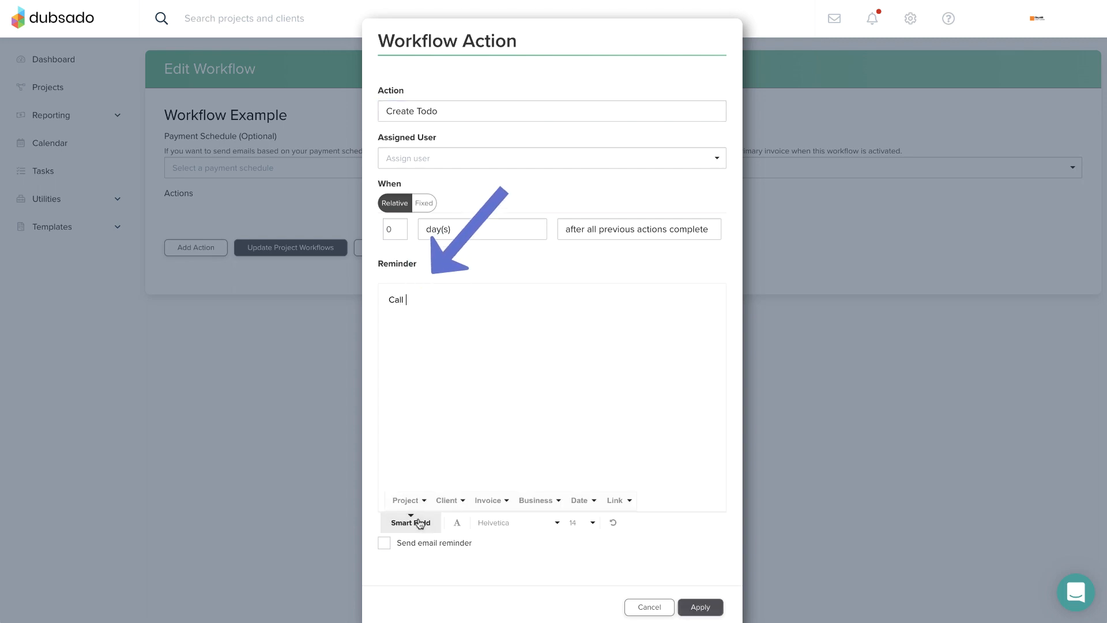
{"action": "left_click", "coordinate": [451, 502]}
{"action": "left_click", "coordinate": [462, 325]}
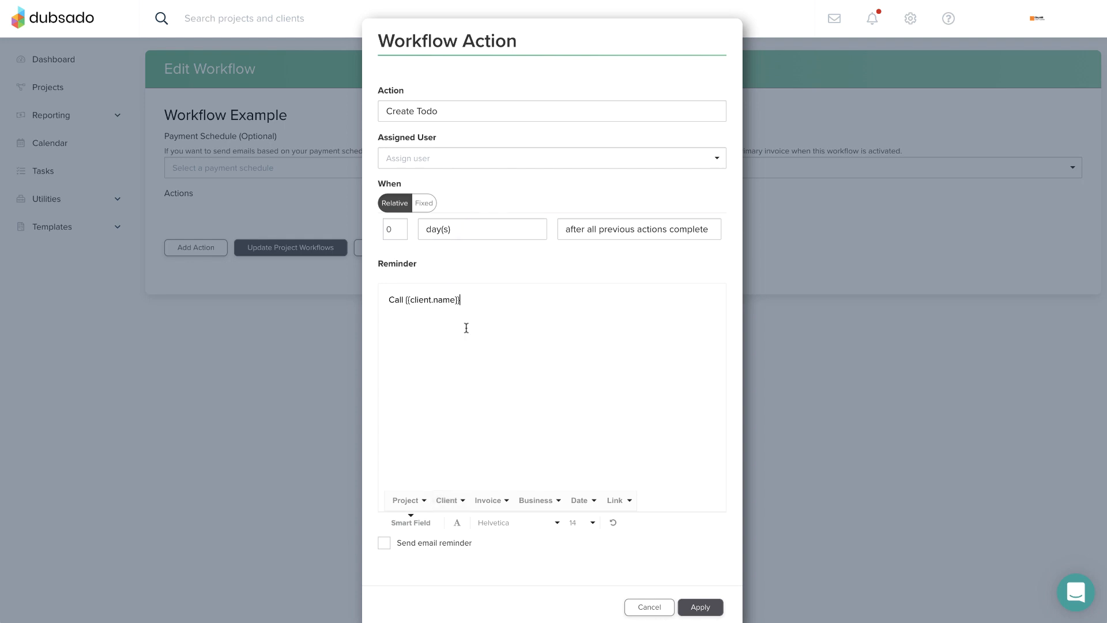
{"action": "type", "text": "-"}
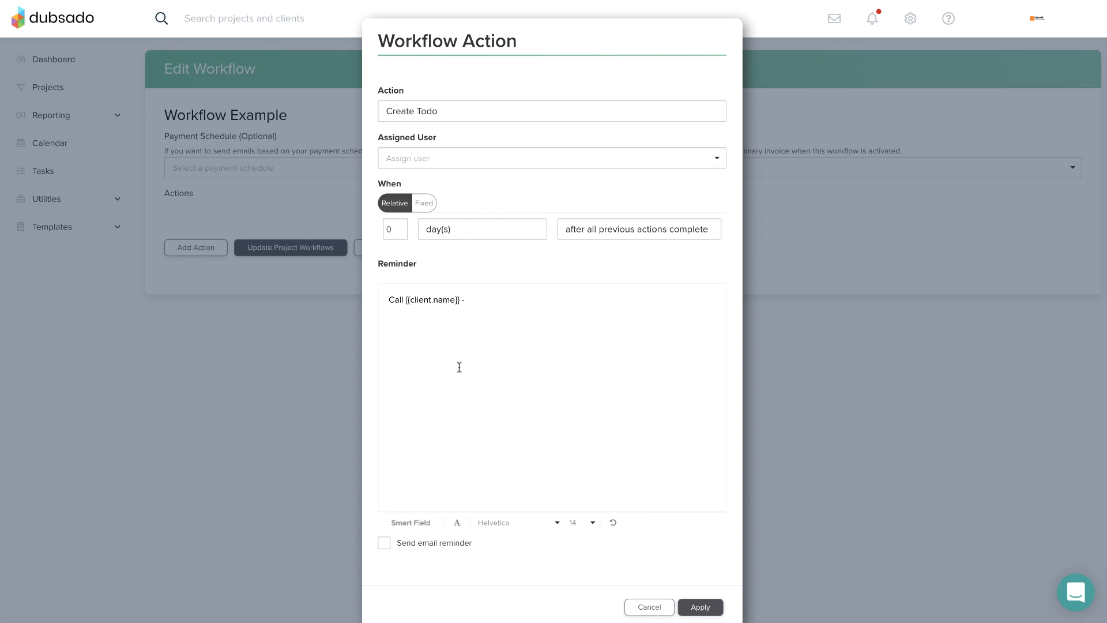
{"action": "left_click", "coordinate": [411, 520]}
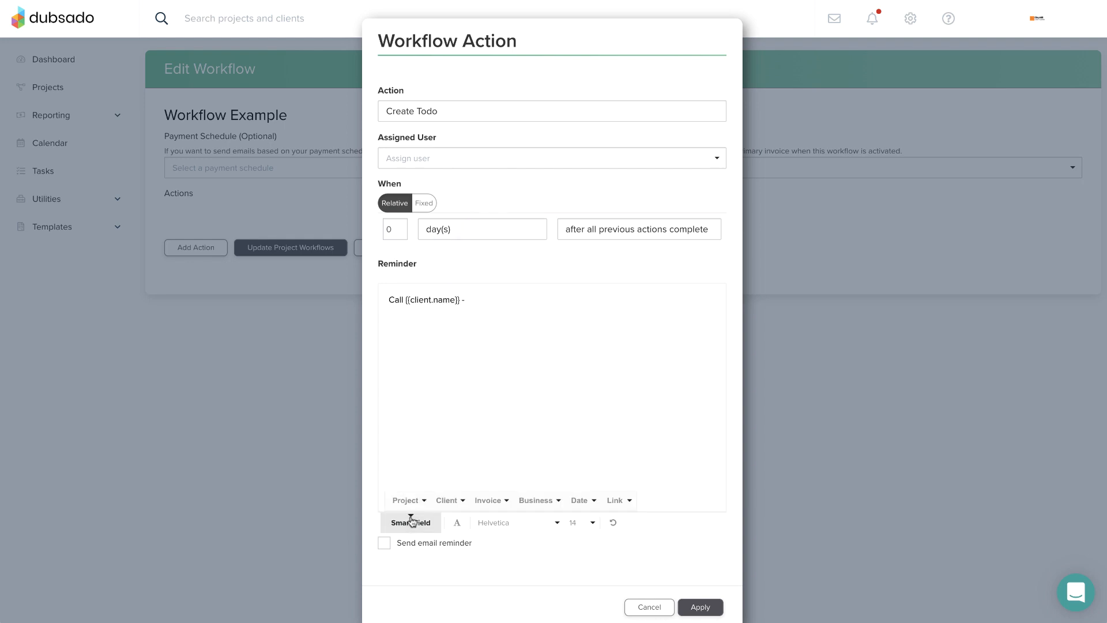
{"action": "left_click", "coordinate": [452, 499]}
{"action": "left_click", "coordinate": [466, 402]}
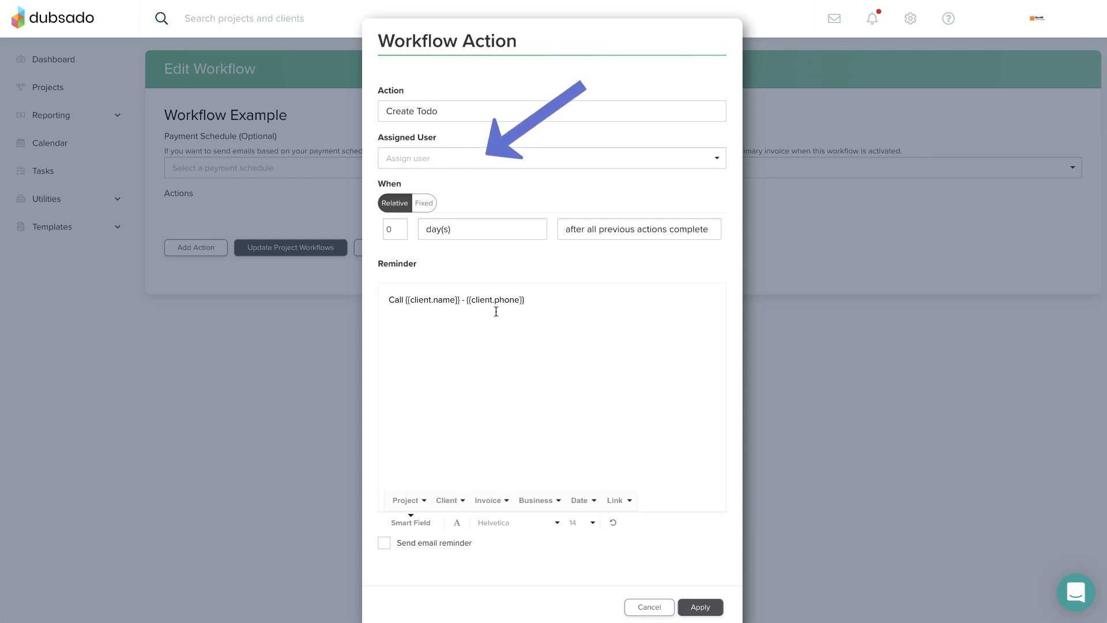
Assign the to-do to Account Solutions and enable its email reminder.
{"action": "left_click", "coordinate": [546, 160]}
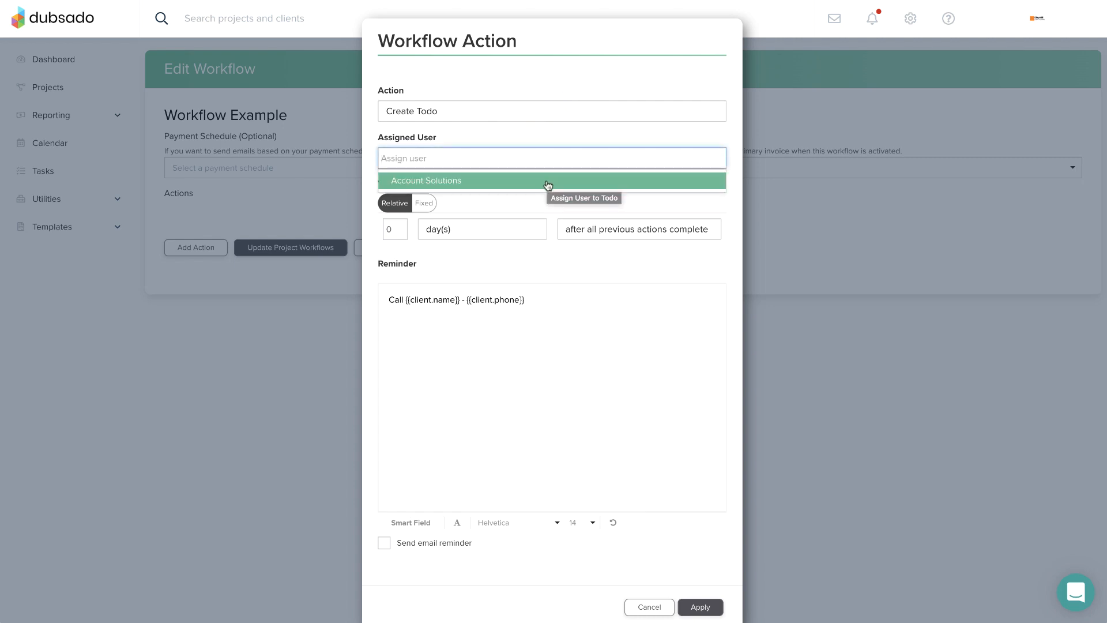
{"action": "left_click", "coordinate": [547, 181]}
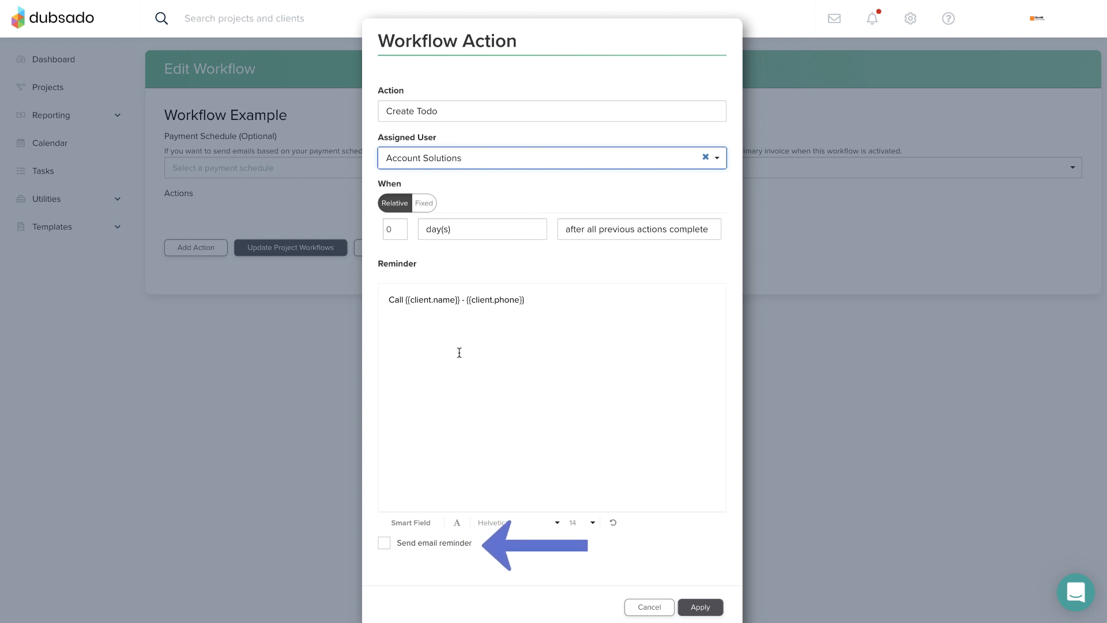
{"action": "left_click", "coordinate": [384, 544]}
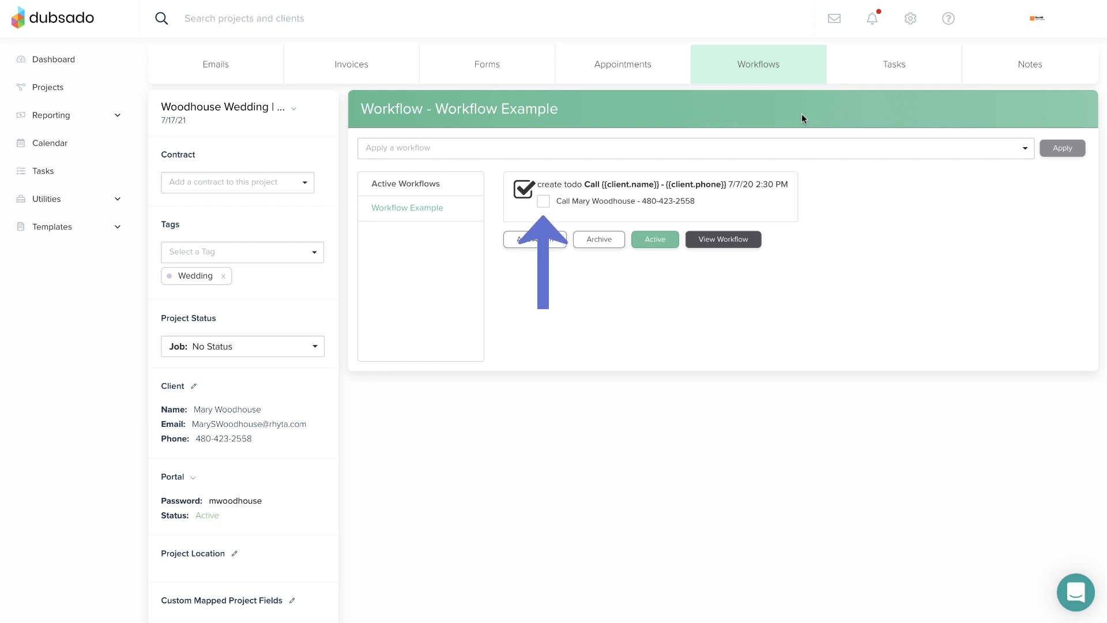
Look up the call to-do in the project's tasks and in the overall task list, and open it there.
{"action": "left_click", "coordinate": [859, 80]}
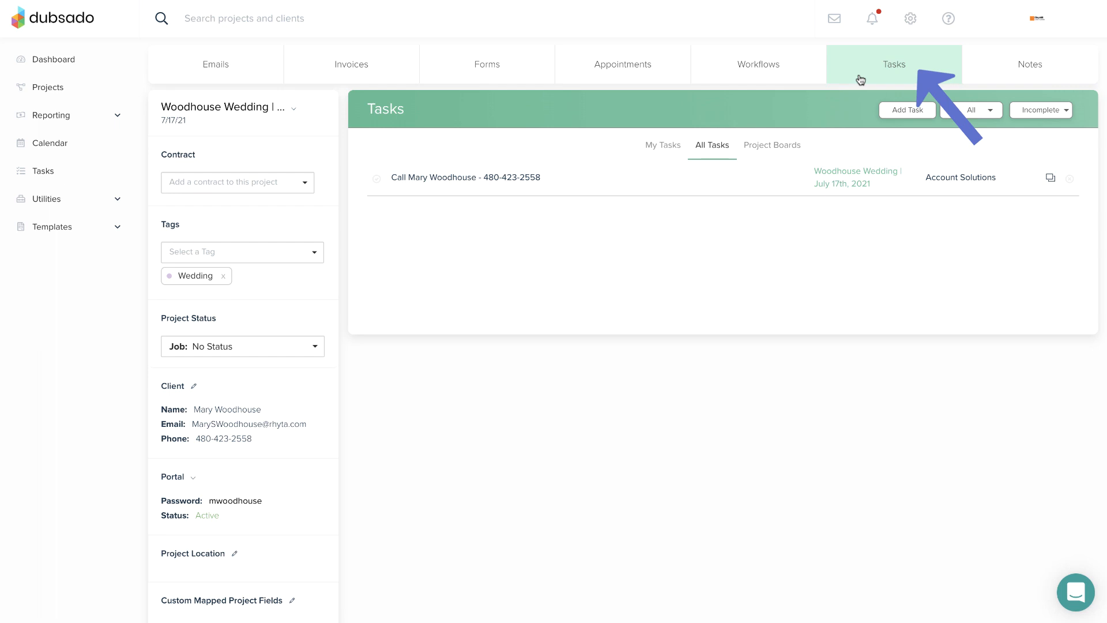
{"action": "left_click", "coordinate": [56, 171]}
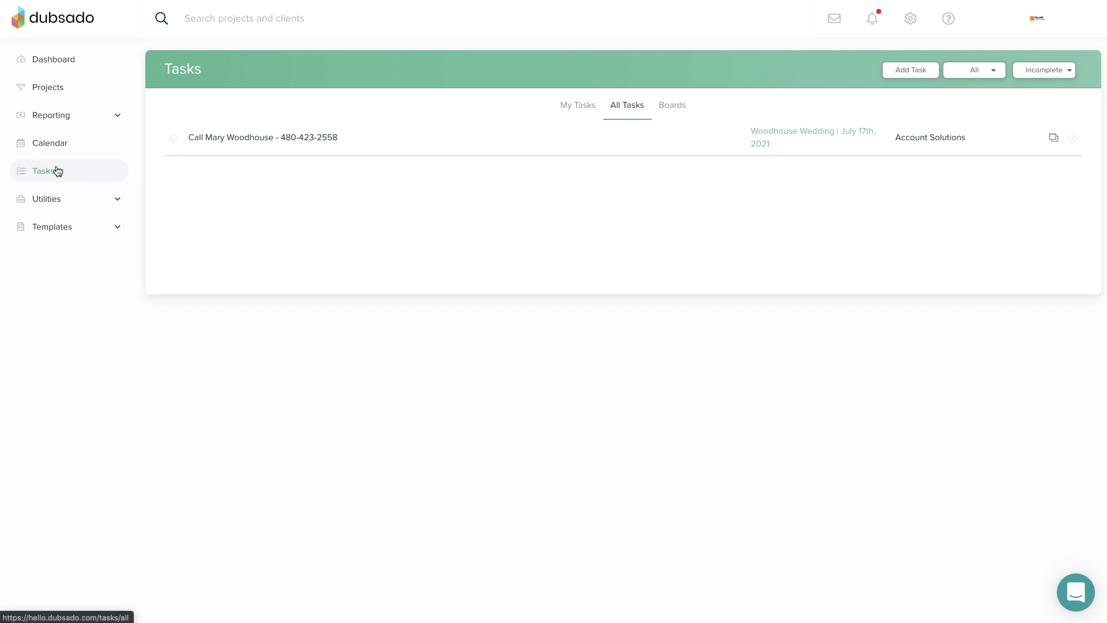
{"action": "left_click", "coordinate": [294, 139]}
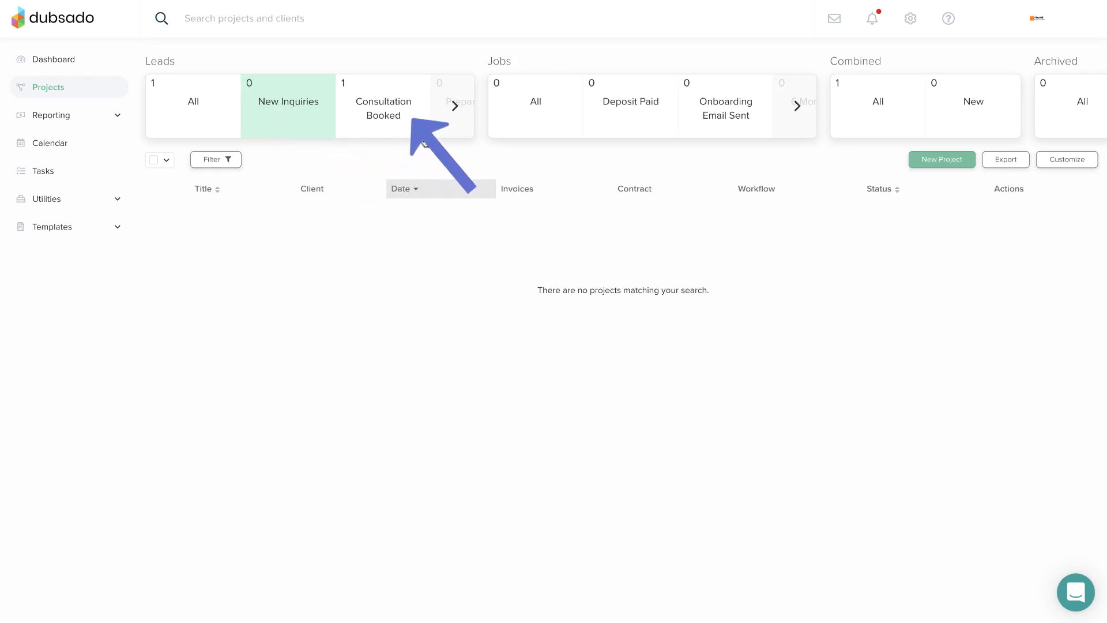
Show the lead projects that have the Consultation Booked status.
{"action": "left_click", "coordinate": [419, 130]}
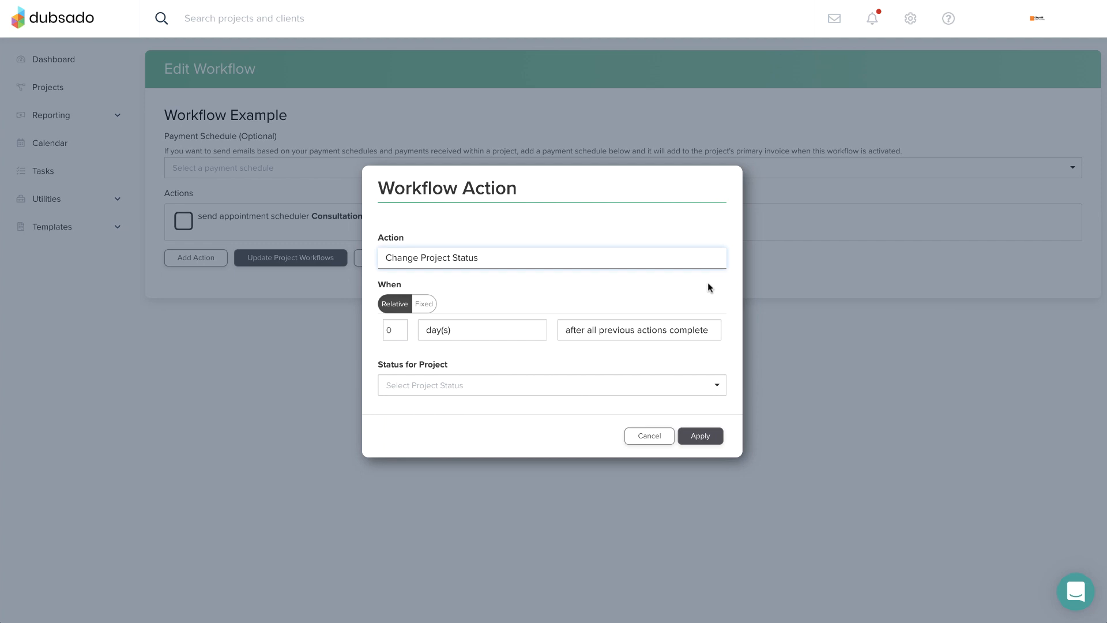
Choose the lead status Consultation Booked for the Change Project Status workflow action.
{"action": "left_click", "coordinate": [641, 382]}
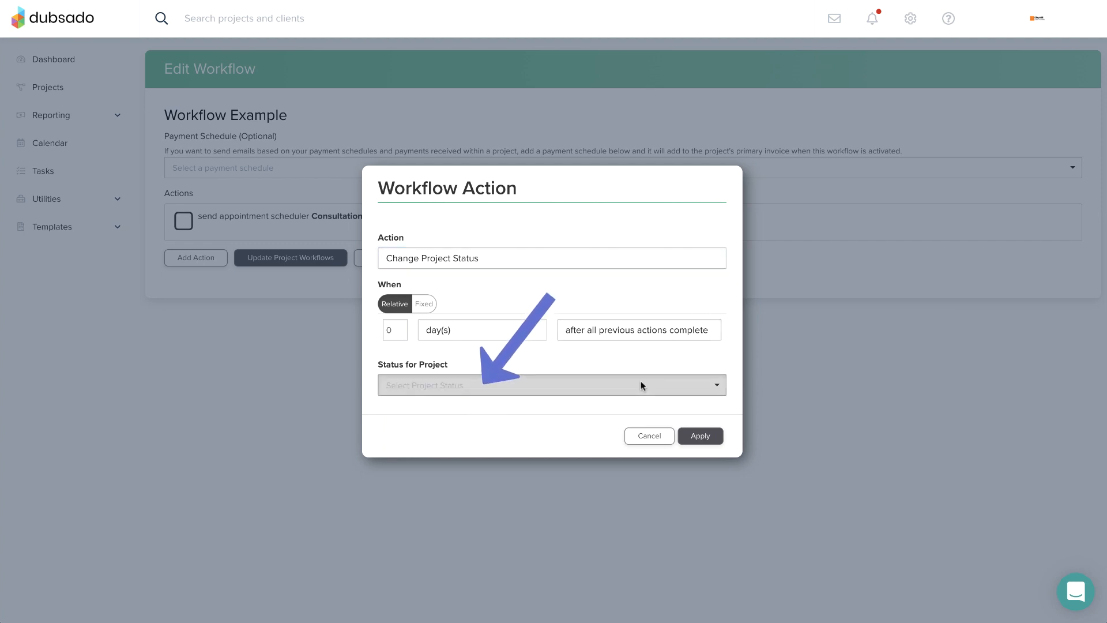
{"action": "scroll", "coordinate": [627, 447], "scroll_direction": "down", "scroll_amount": 1}
{"action": "scroll", "coordinate": [628, 450], "scroll_direction": "down", "scroll_amount": 1}
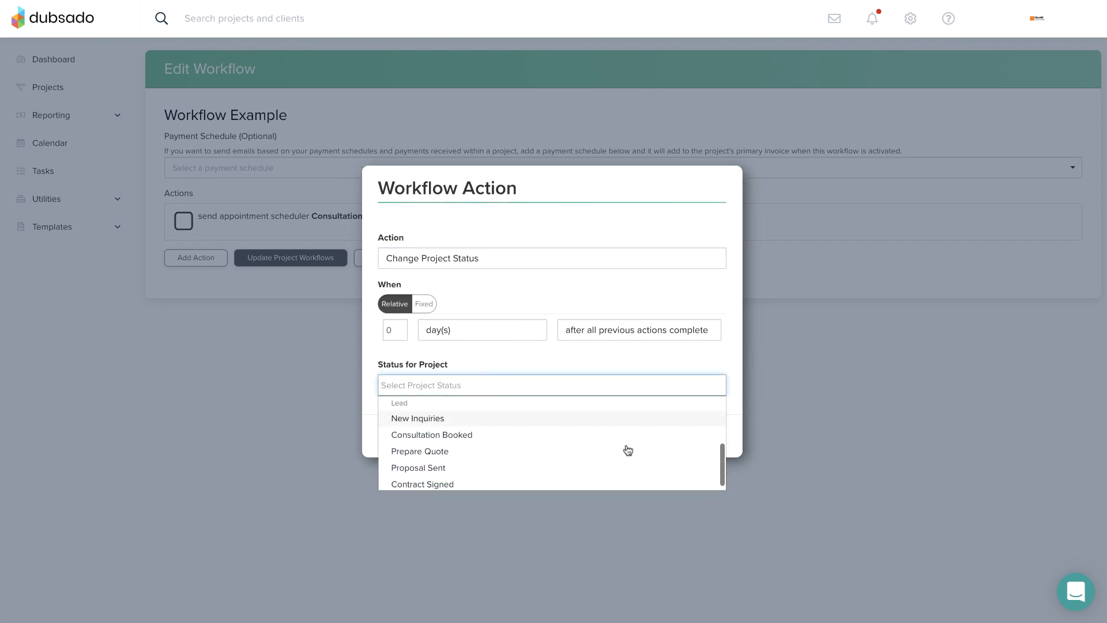
{"action": "left_click", "coordinate": [611, 435]}
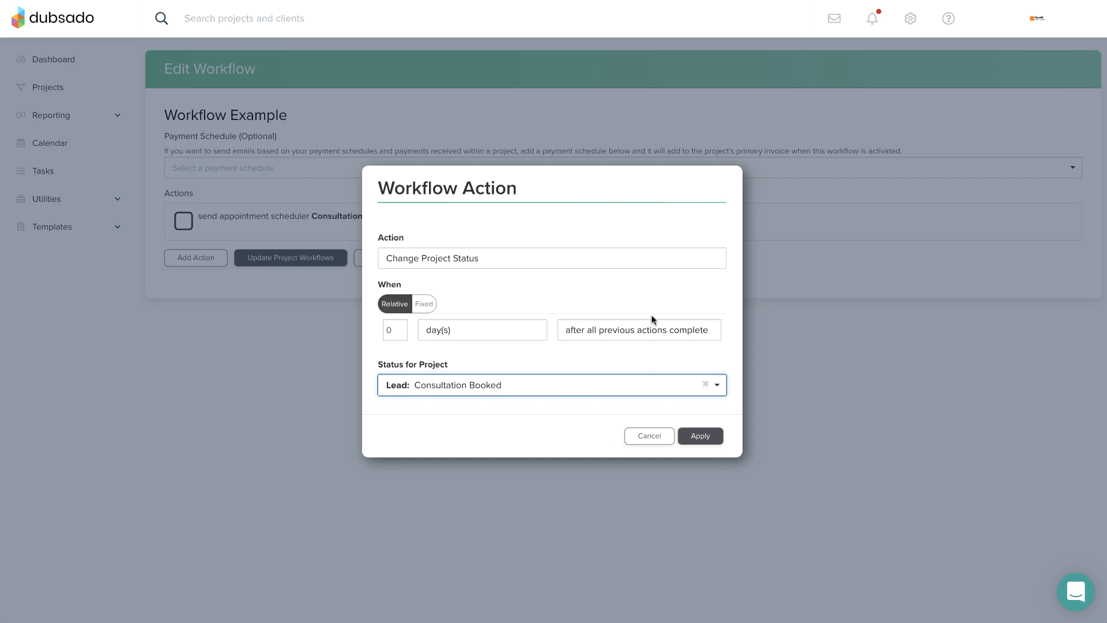
Trigger the status change after an appointment is scheduled, watching the Consultation Call scheduler, and apply the action.
{"action": "left_click", "coordinate": [650, 331]}
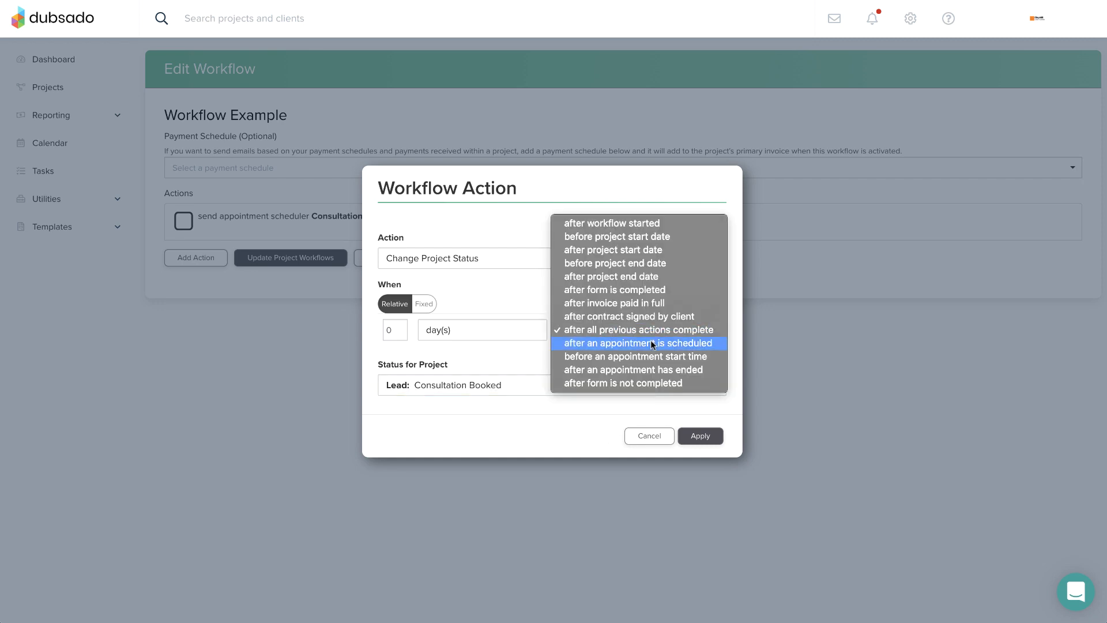
{"action": "left_click", "coordinate": [650, 342]}
{"action": "left_click", "coordinate": [598, 365]}
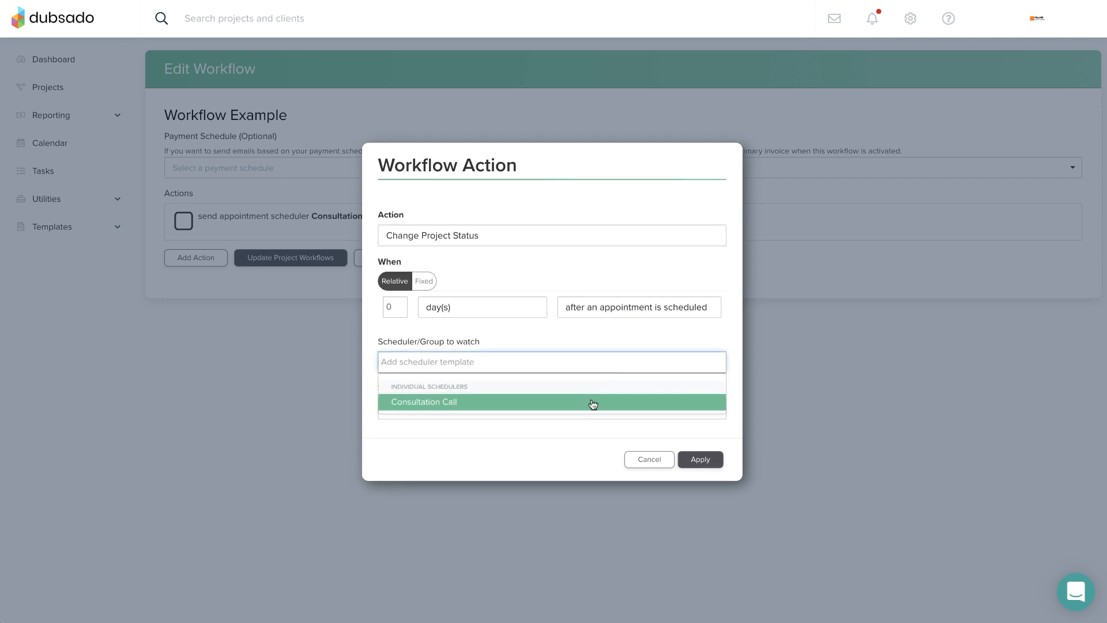
{"action": "left_click", "coordinate": [593, 403]}
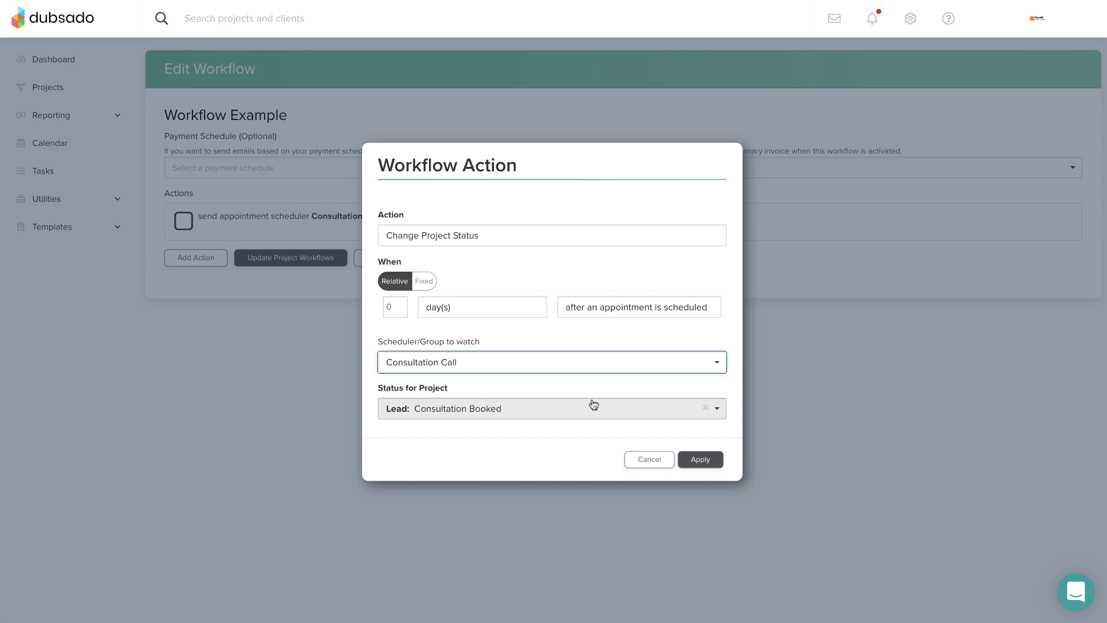
{"action": "left_click", "coordinate": [703, 458]}
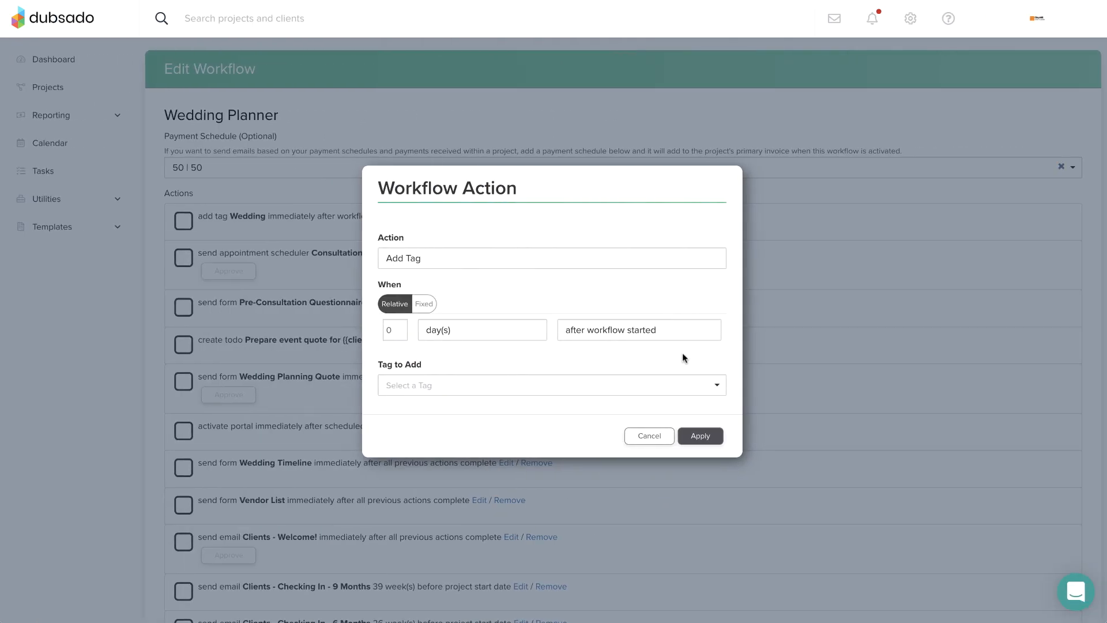
Choose Wedding as the tag for the Wedding Planner workflow's new Add Tag action and apply it.
{"action": "left_click", "coordinate": [626, 383]}
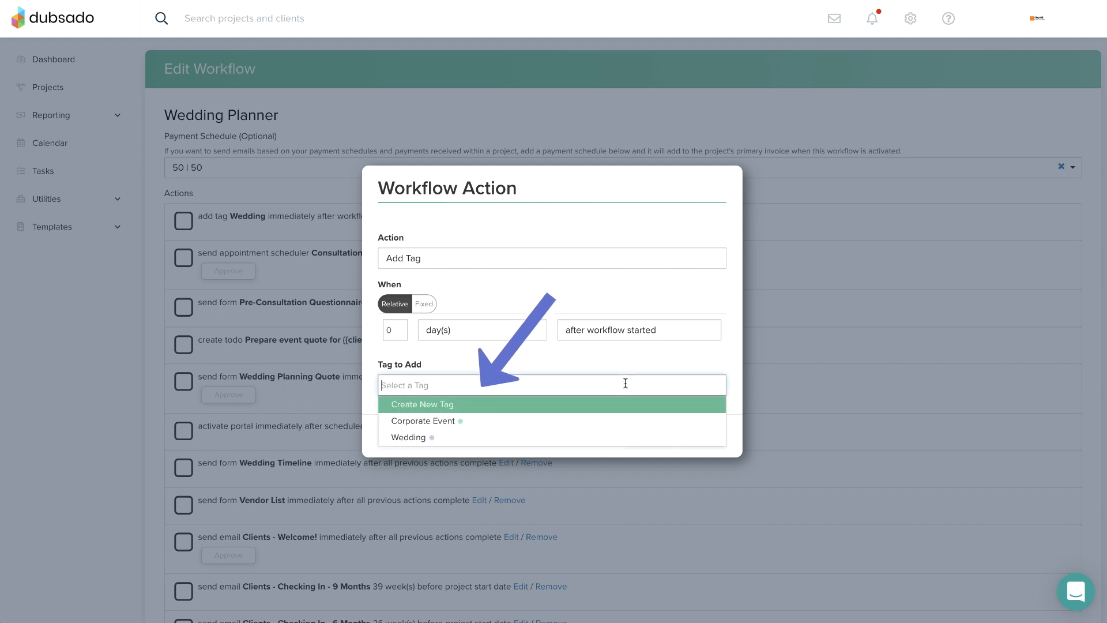
{"action": "left_click", "coordinate": [583, 438]}
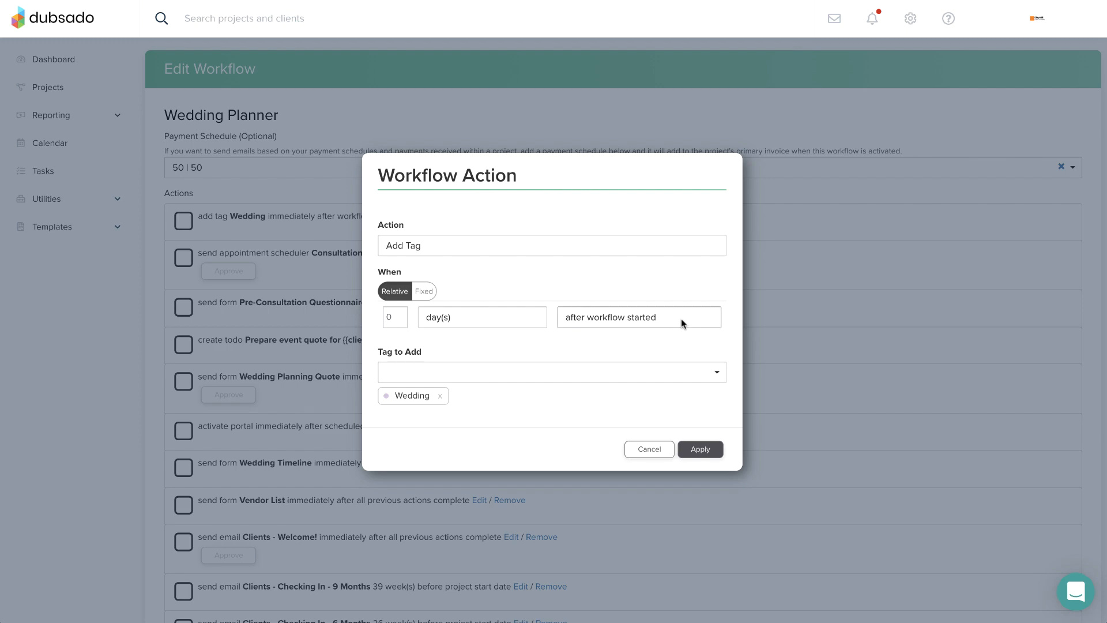
{"action": "left_click", "coordinate": [695, 448]}
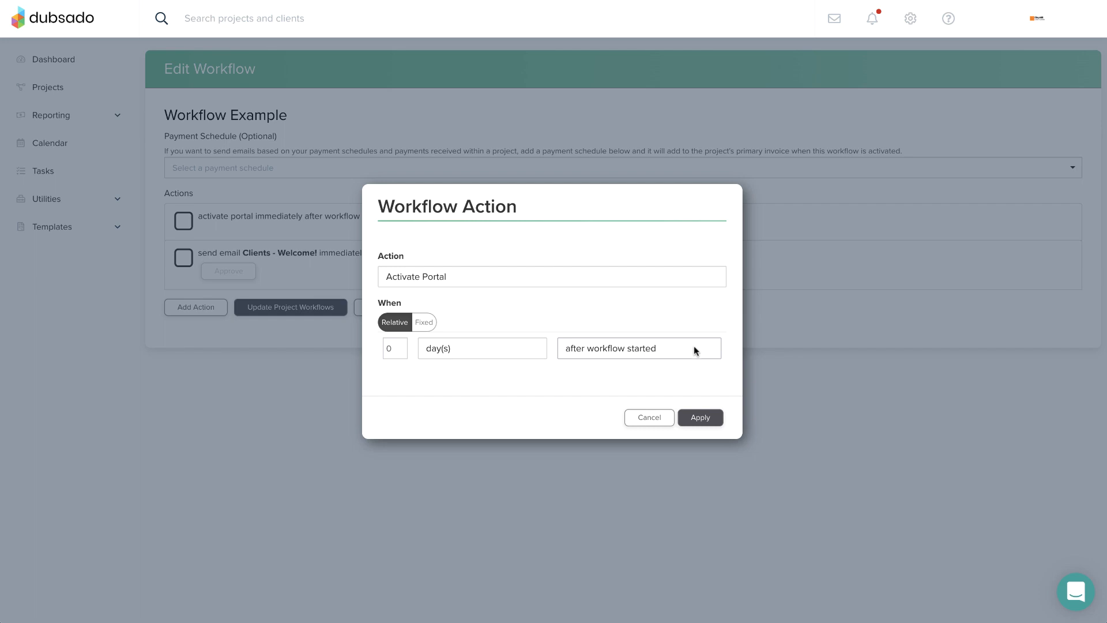
Apply the Activate Portal action timed relative to after workflow started in Workflow Example.
{"action": "left_click", "coordinate": [697, 417]}
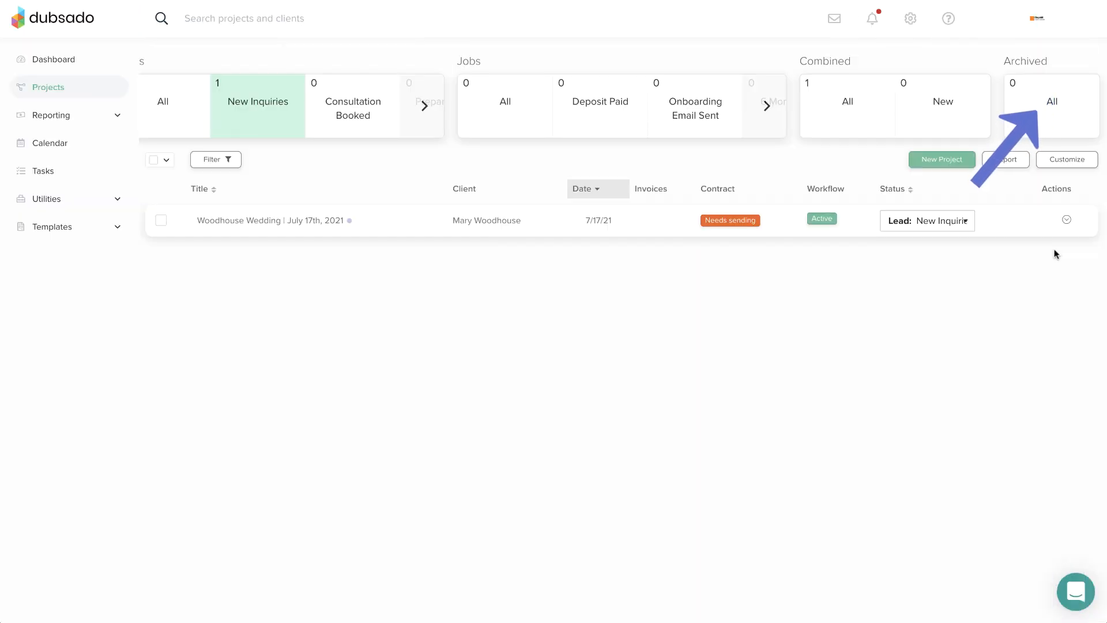
Show all archived projects.
{"action": "left_click", "coordinate": [1026, 127]}
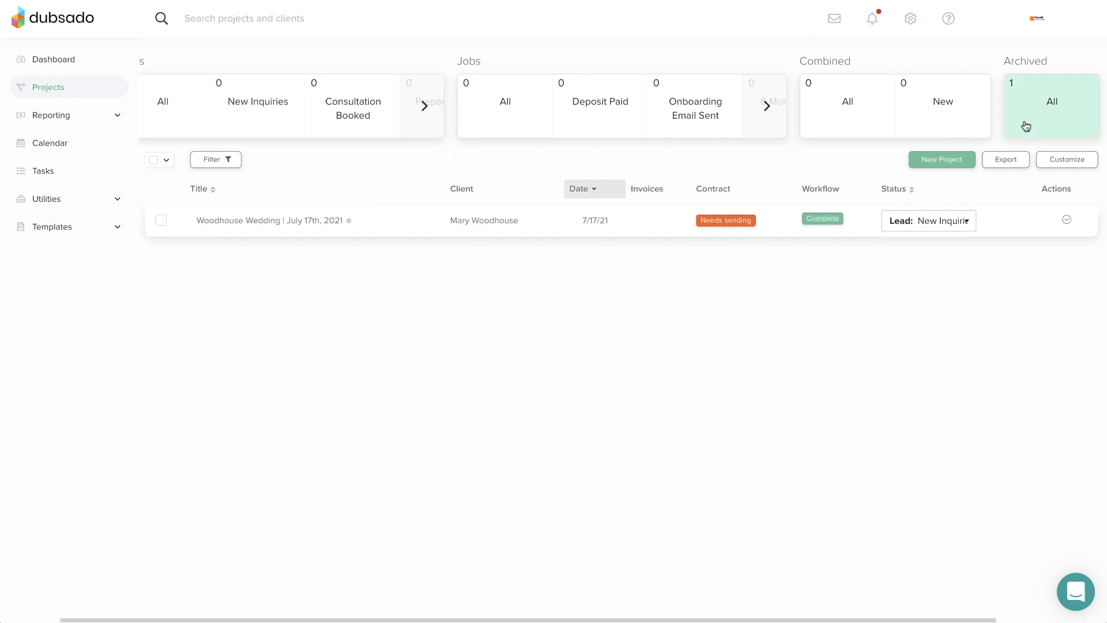